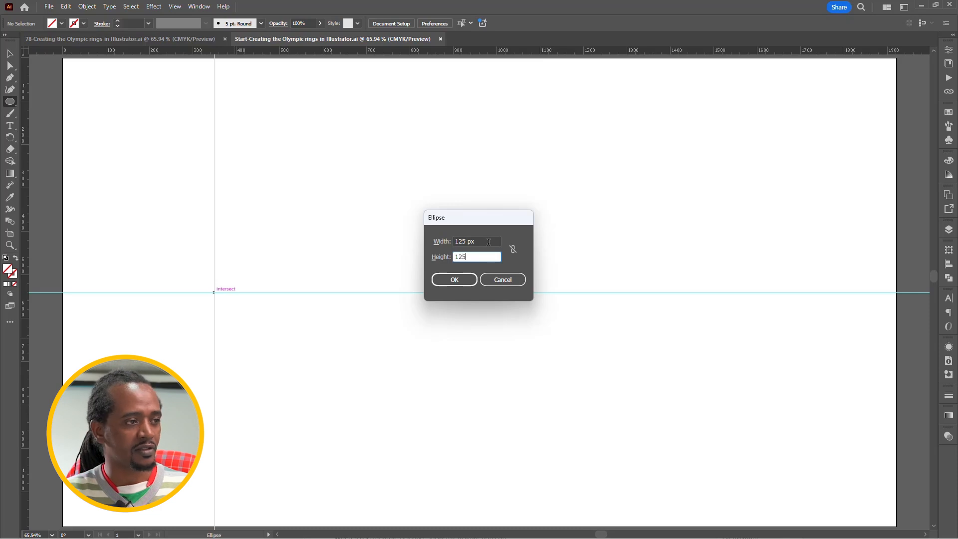
Create a 125 × 125 px circle centred on the guide intersection and add a concentric copy scaled to 85% horizontally and vertically.
left_click(463, 282)
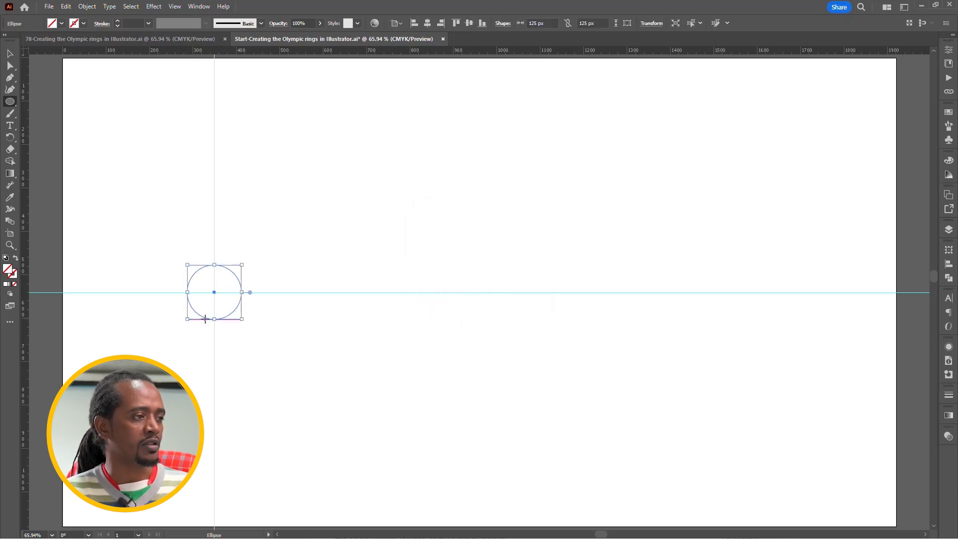
scroll(206, 319, "up", 5)
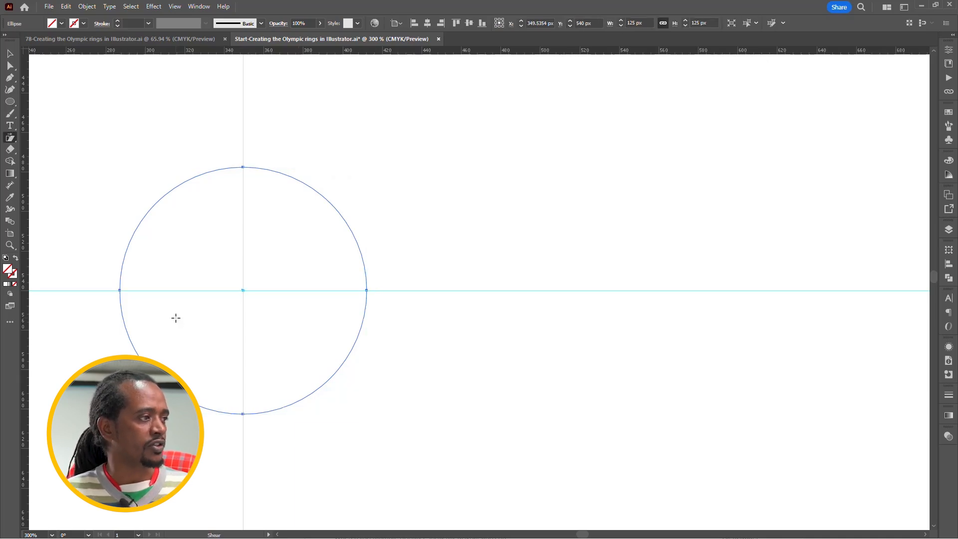
key("s")
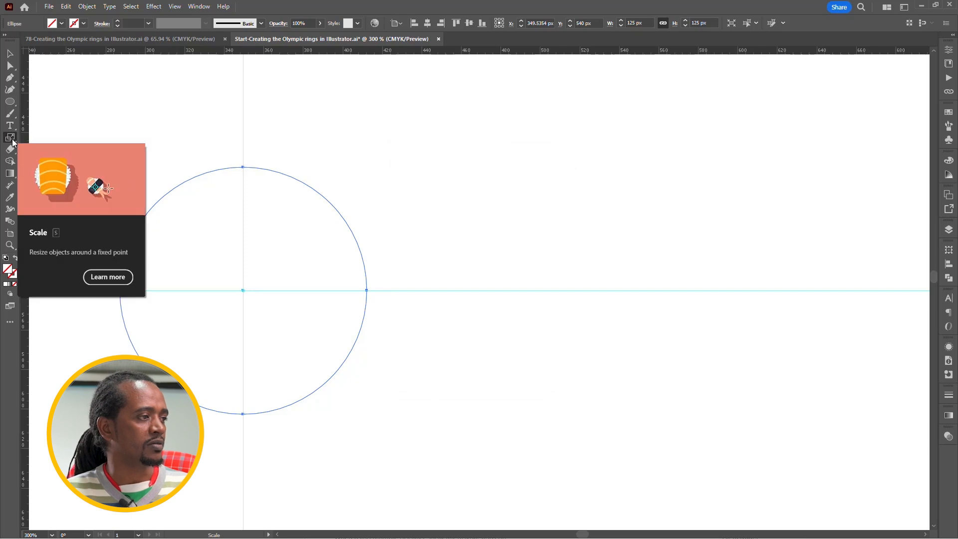
double_click(12, 142)
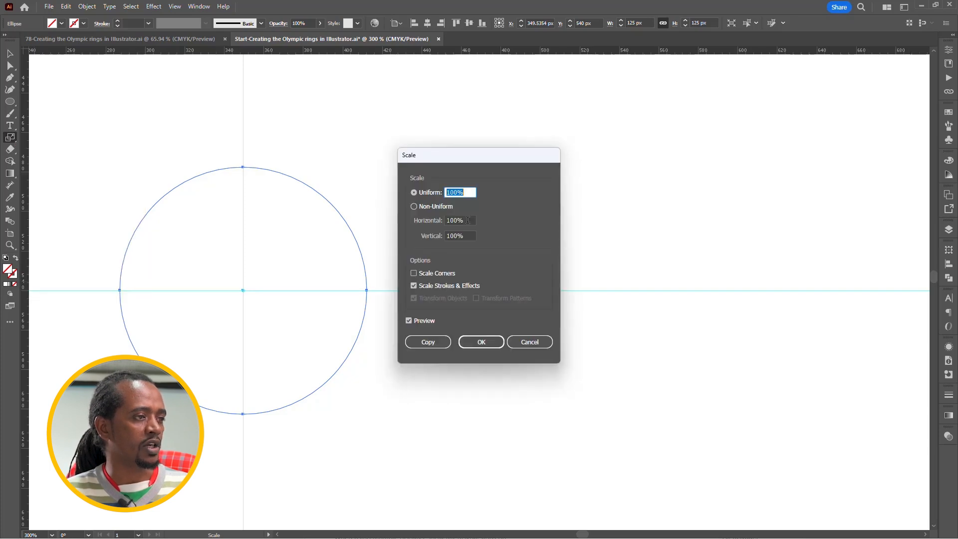
left_click(468, 220)
type("85")
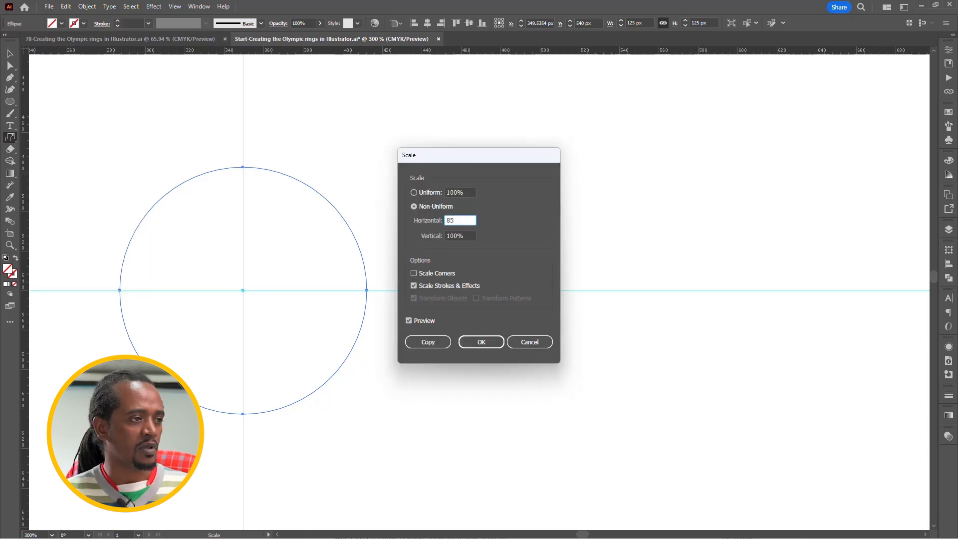
key("Tab")
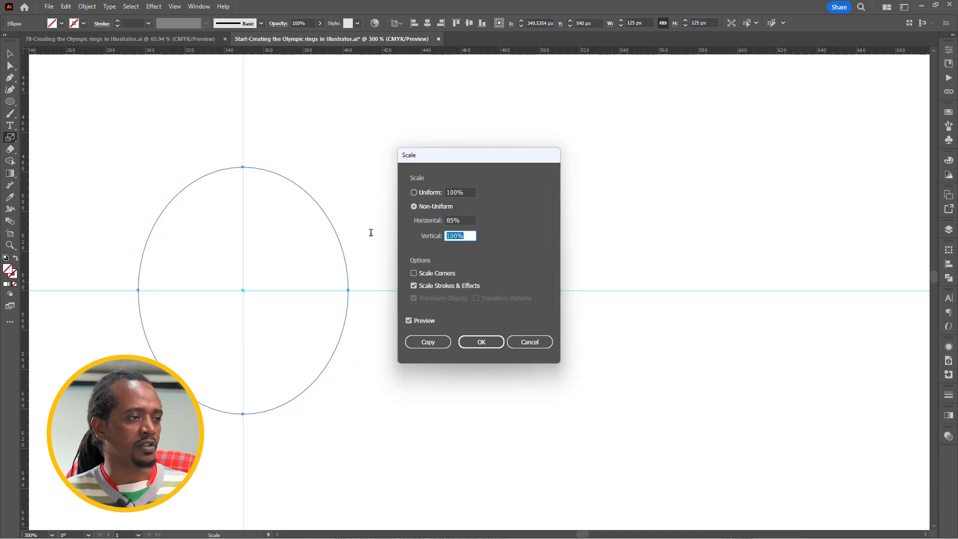
type("85")
key("Tab")
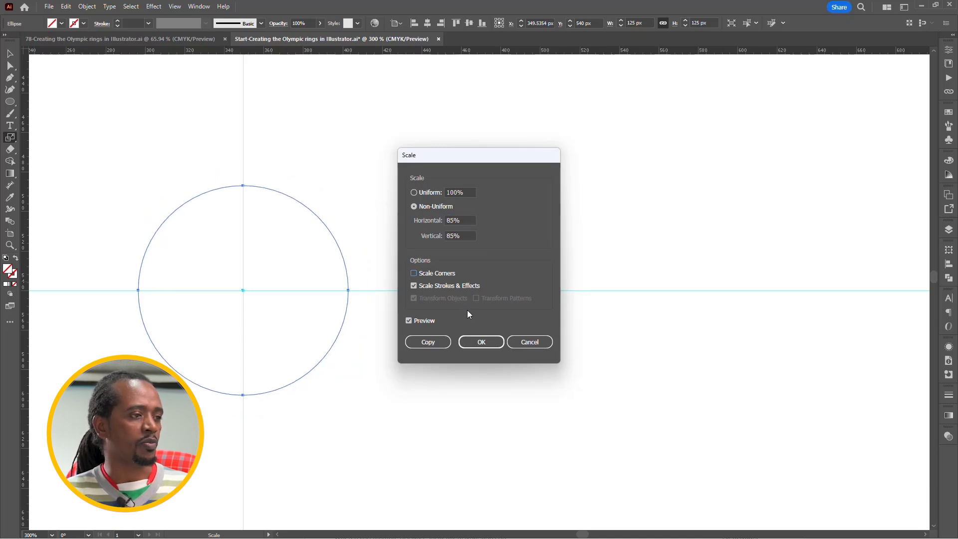
left_click(435, 345)
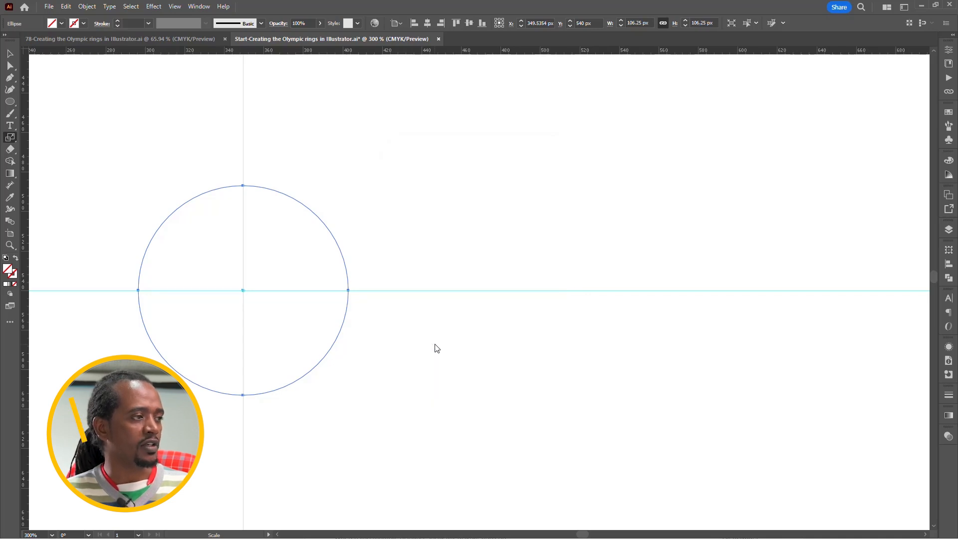
Fill both concentric circles with the light blue swatch and combine them into a compound path to form a ring.
key("v")
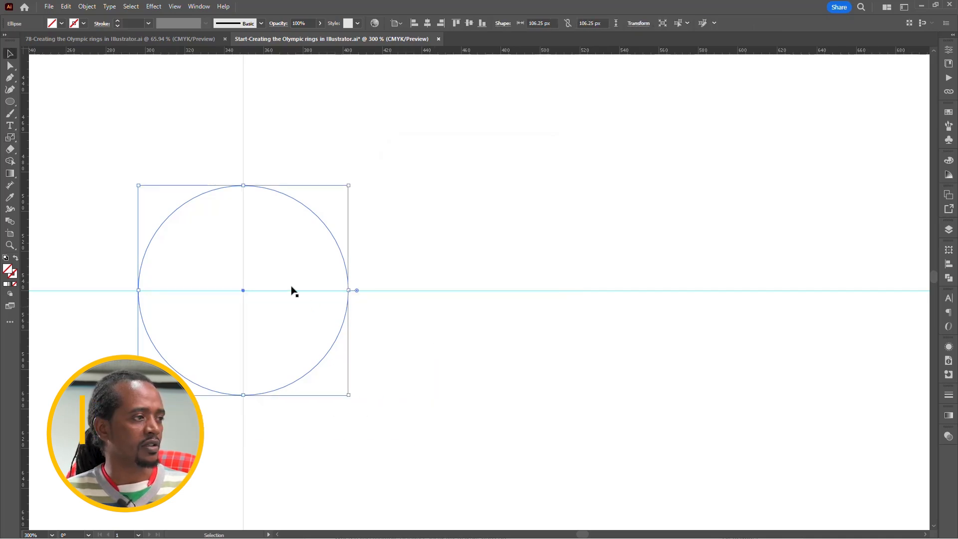
left_click_drag(165, 146, 220, 239)
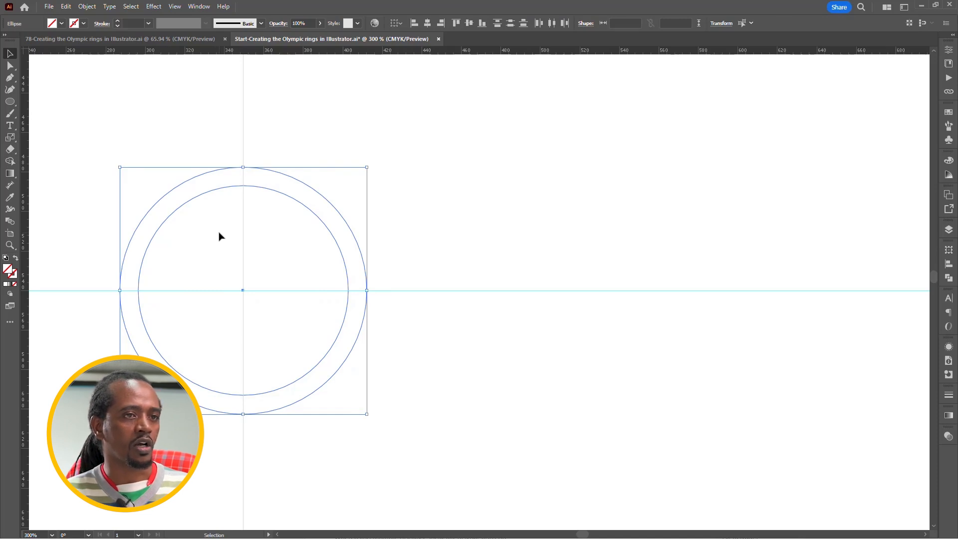
left_click(949, 115)
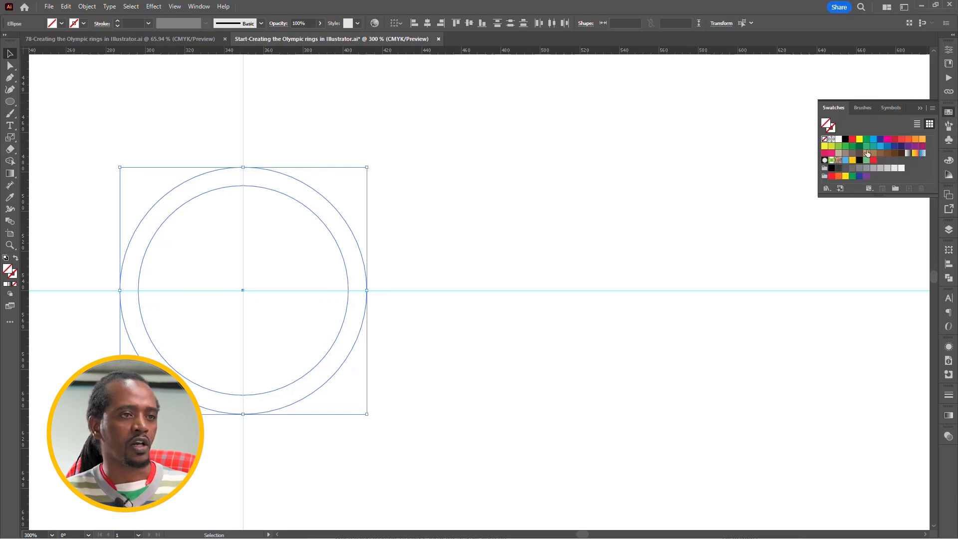
left_click(845, 160)
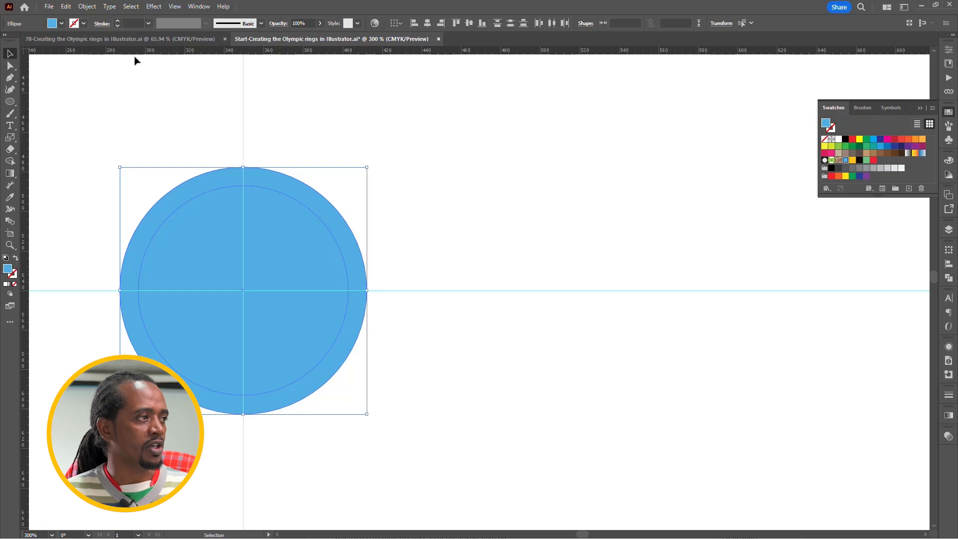
left_click(87, 7)
mouse_move(149, 429)
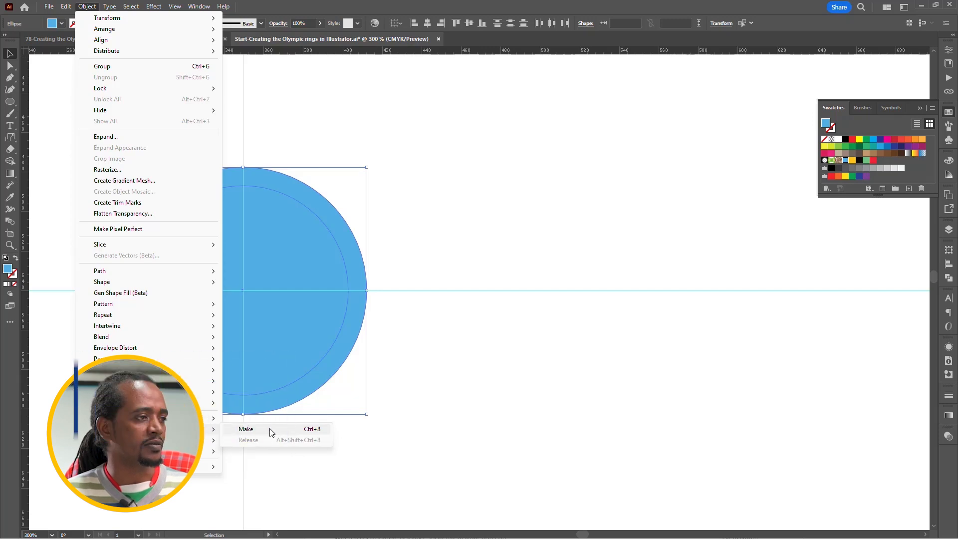
left_click(246, 429)
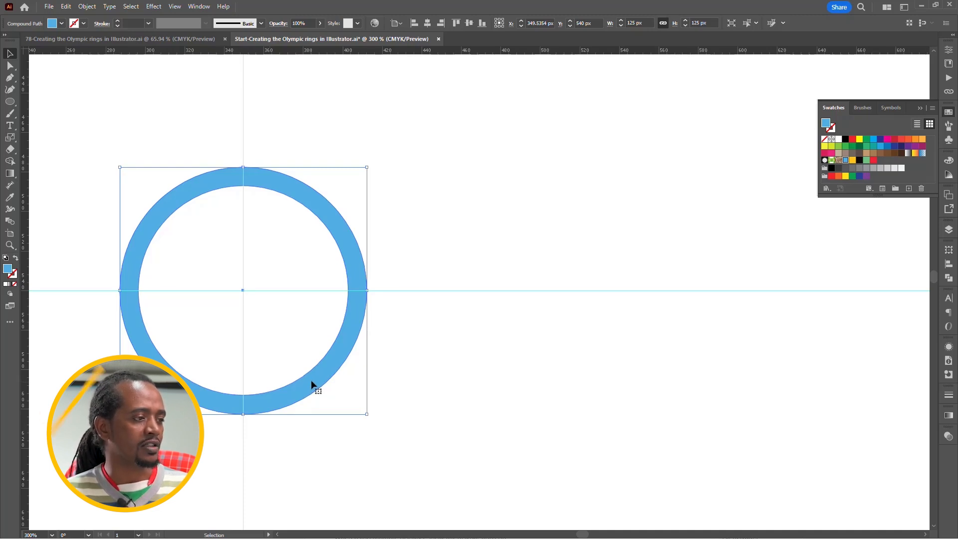
Duplicate the blue ring about 69 px to the right and 69 px down, and switch to outline view.
left_click_drag(314, 381, 496, 469)
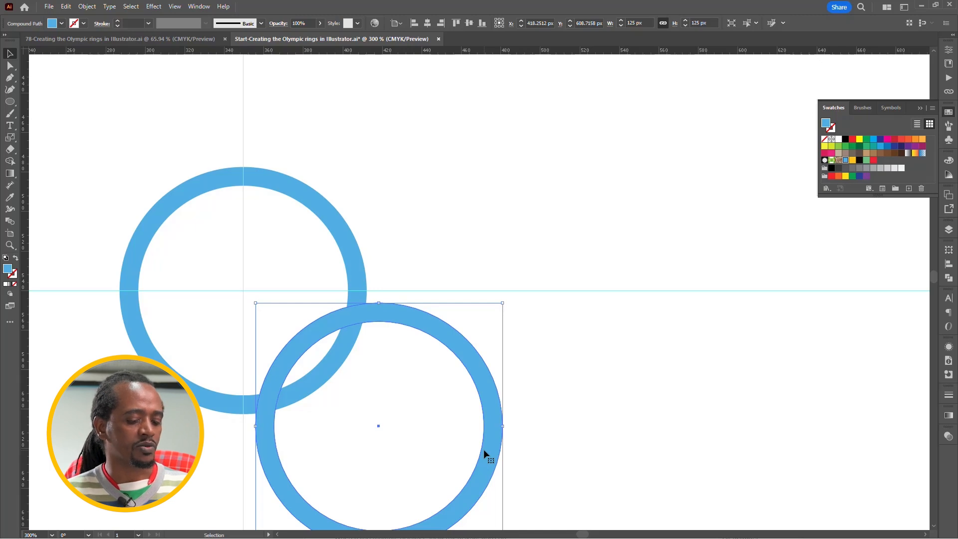
key("ctrl+y")
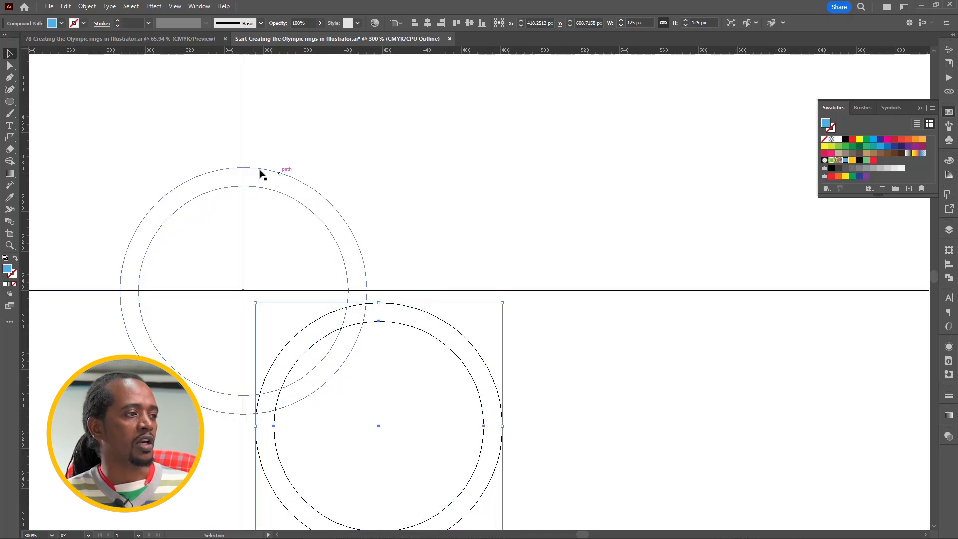
Reflect a copy of the original upper ring across a vertical axis through the lower ring's centre.
left_click(198, 180)
key("s")
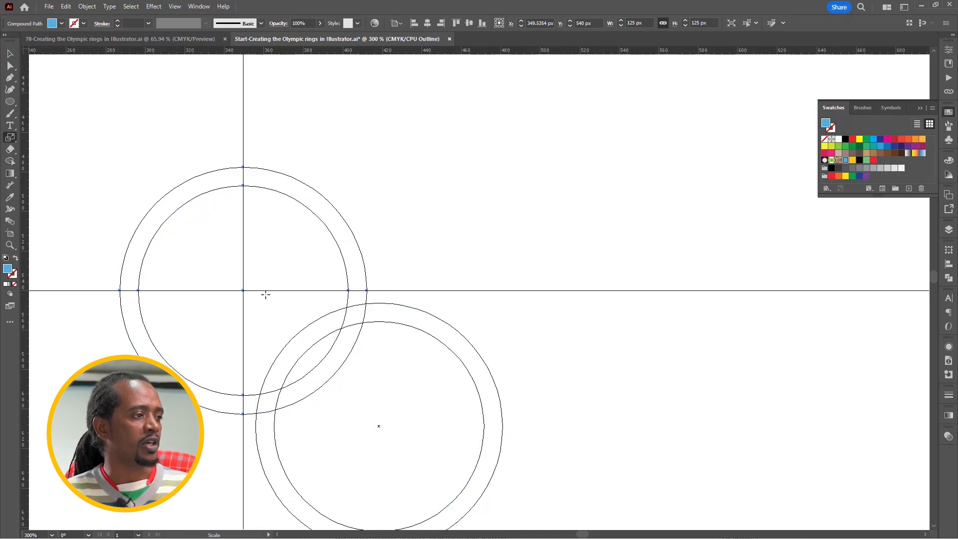
left_click(16, 142)
left_click(54, 161)
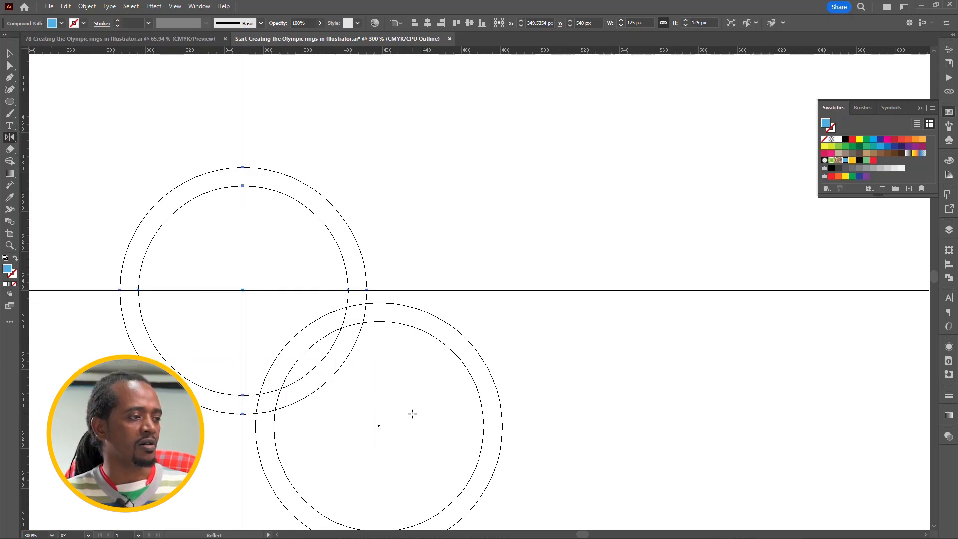
left_click(379, 425, "alt")
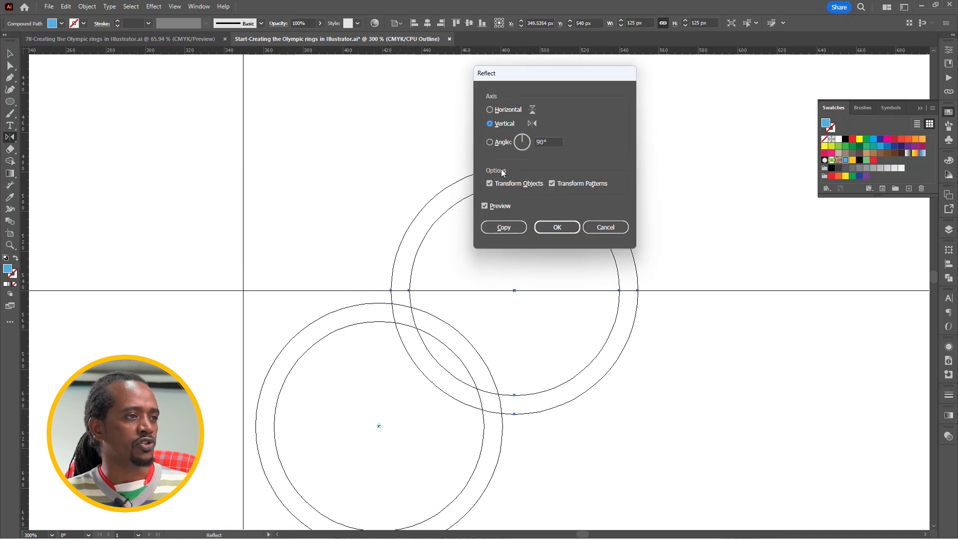
left_click(509, 229)
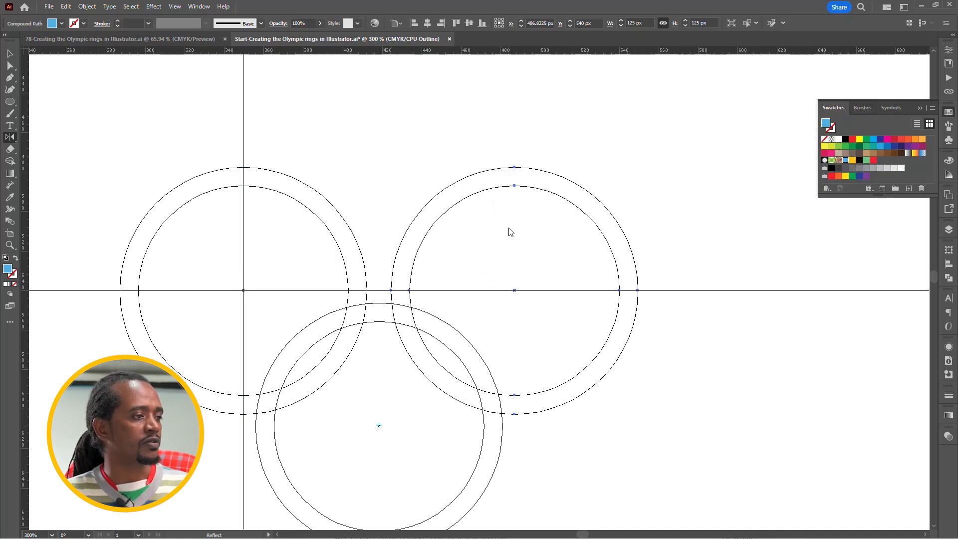
Reflect copies of the upper-left and lower rings across a vertical axis through the second upper ring's centre.
key("v")
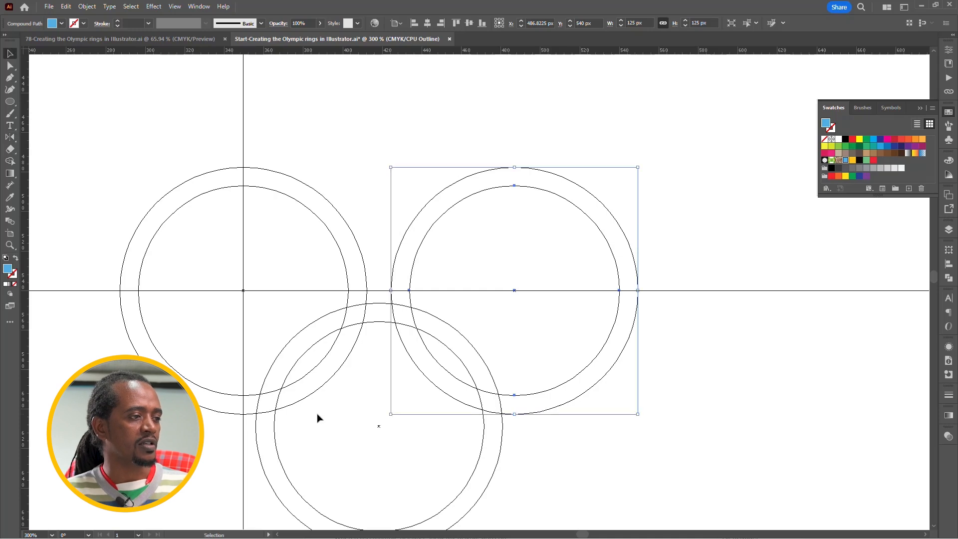
left_click_drag(326, 427, 268, 357)
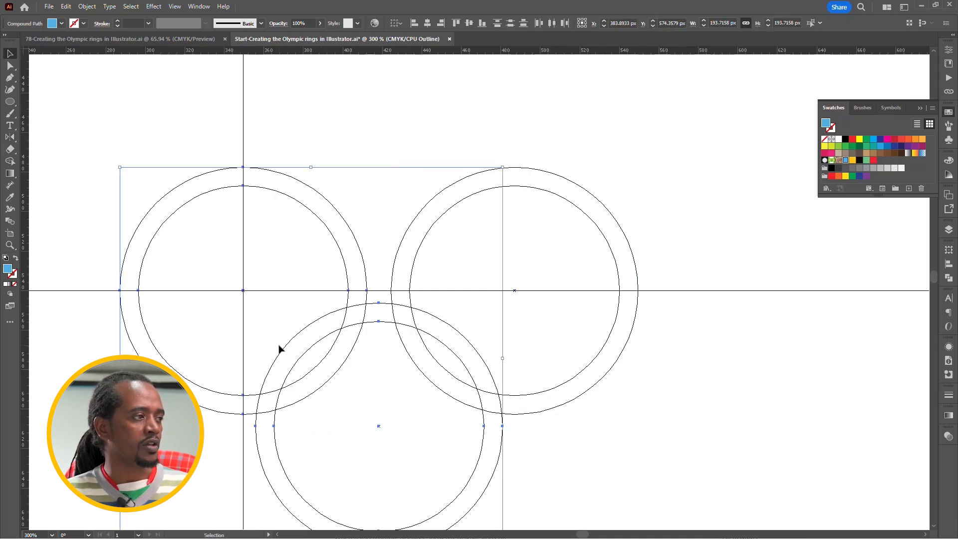
left_click(7, 137)
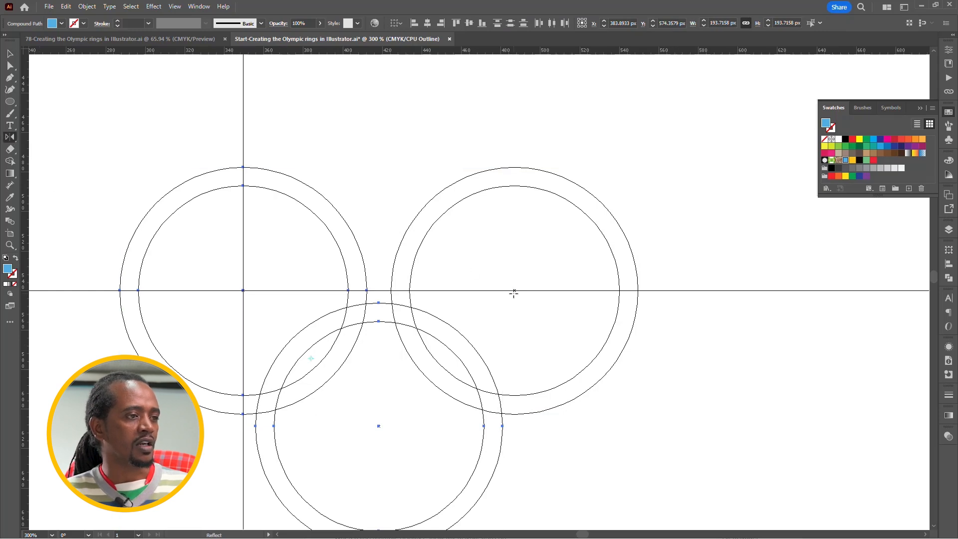
left_click(515, 290, "alt")
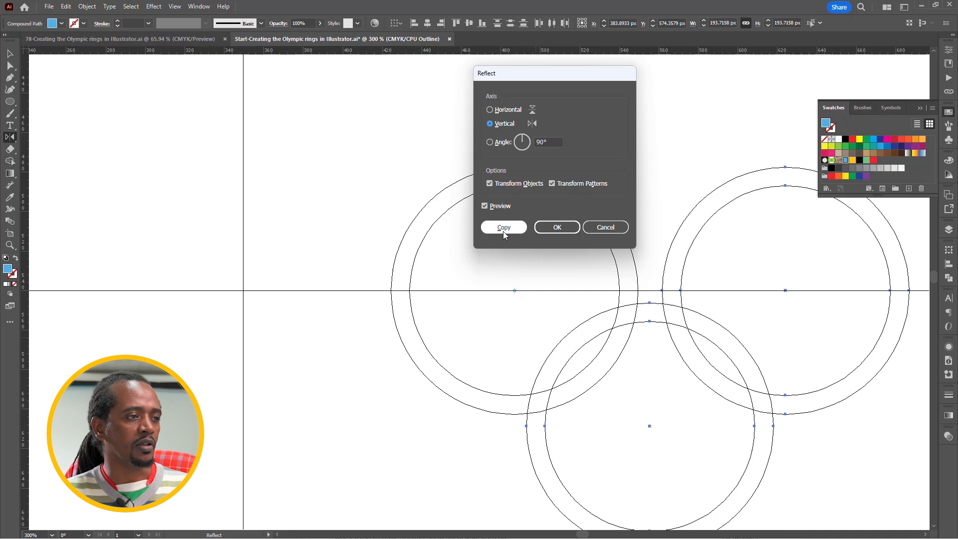
left_click(503, 231)
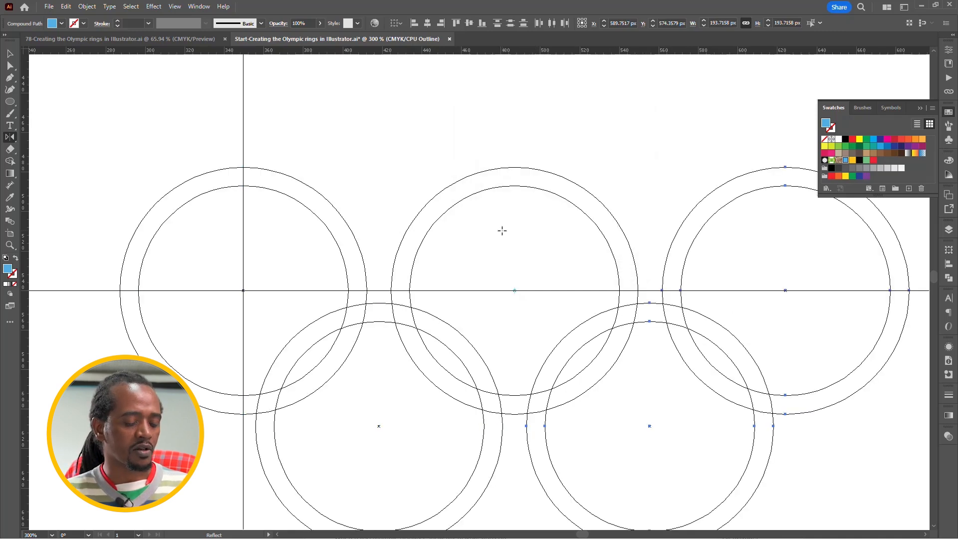
Return the artwork from outline view to the filled preview.
key("v")
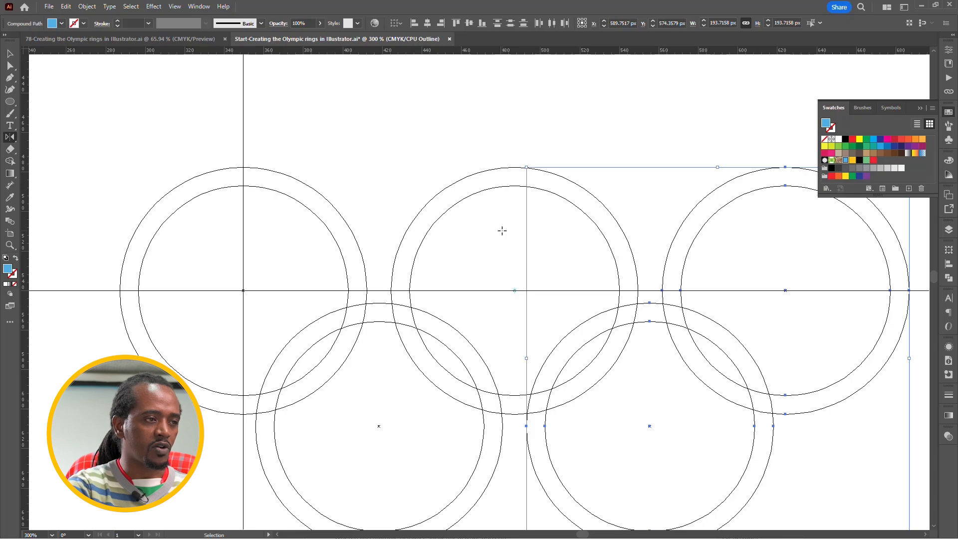
key("ctrl+y")
key("o")
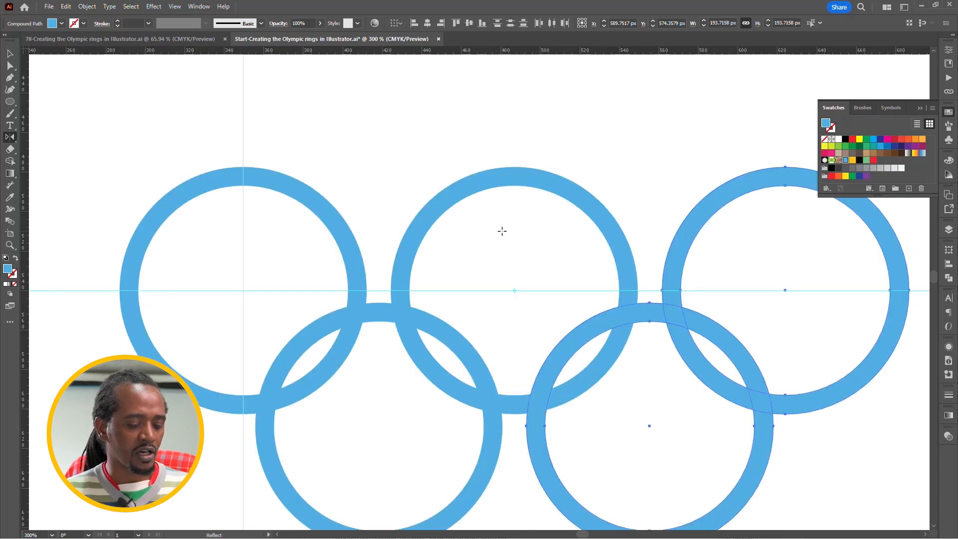
key("v")
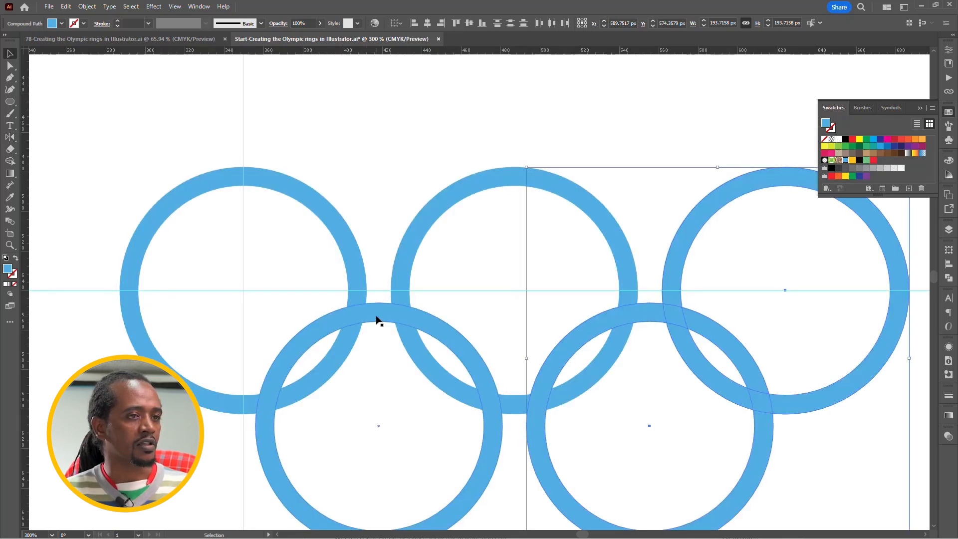
Recolour the lower-left ring yellow and the upper-middle ring black using the saved swatches.
left_click(379, 319)
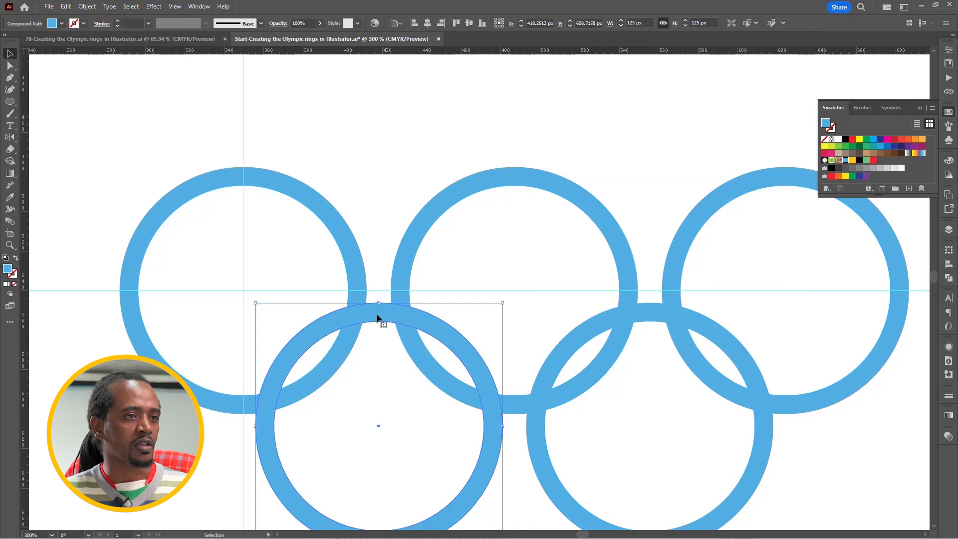
left_click(853, 160)
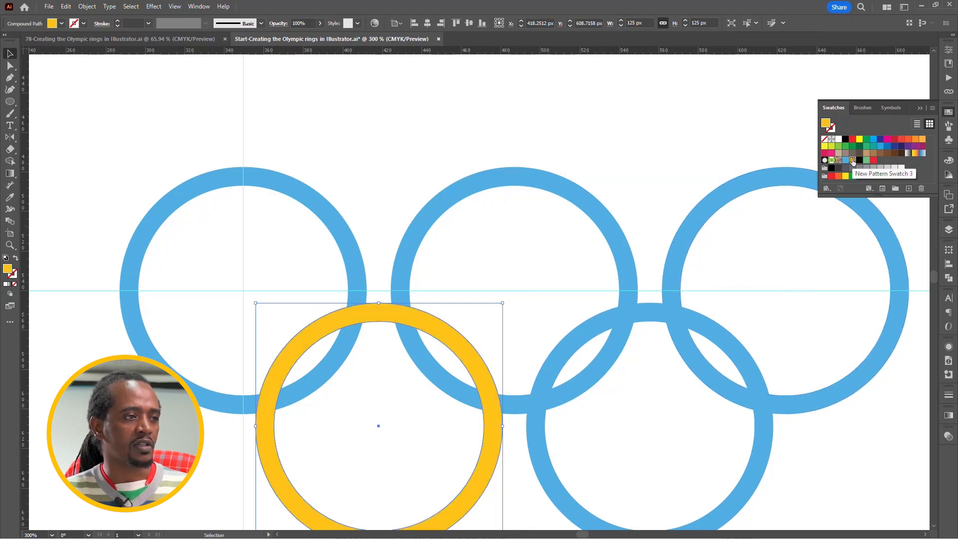
left_click(587, 201)
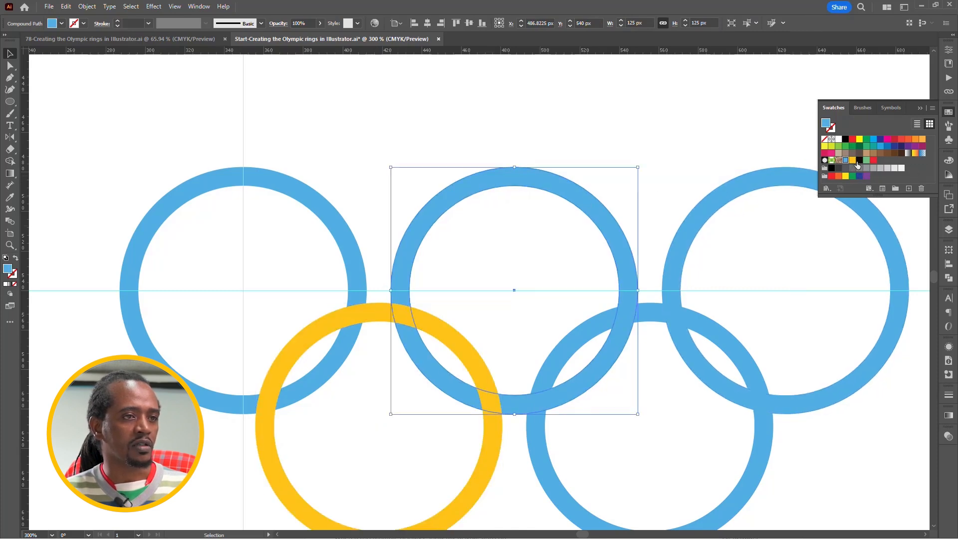
left_click(860, 160)
Recolour the lower-right ring green and the upper-right ring red, and put the swatches away.
left_click(652, 310)
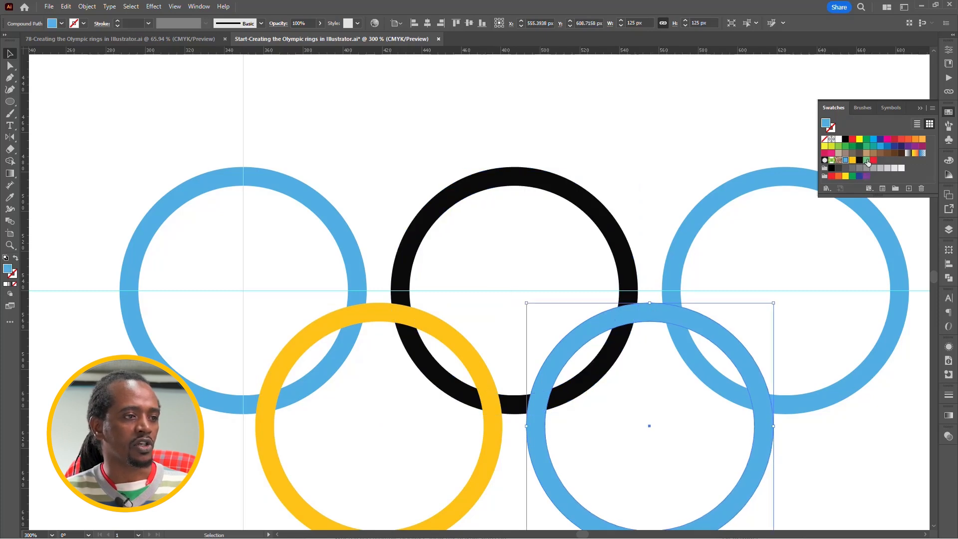
left_click(867, 160)
left_click(746, 196)
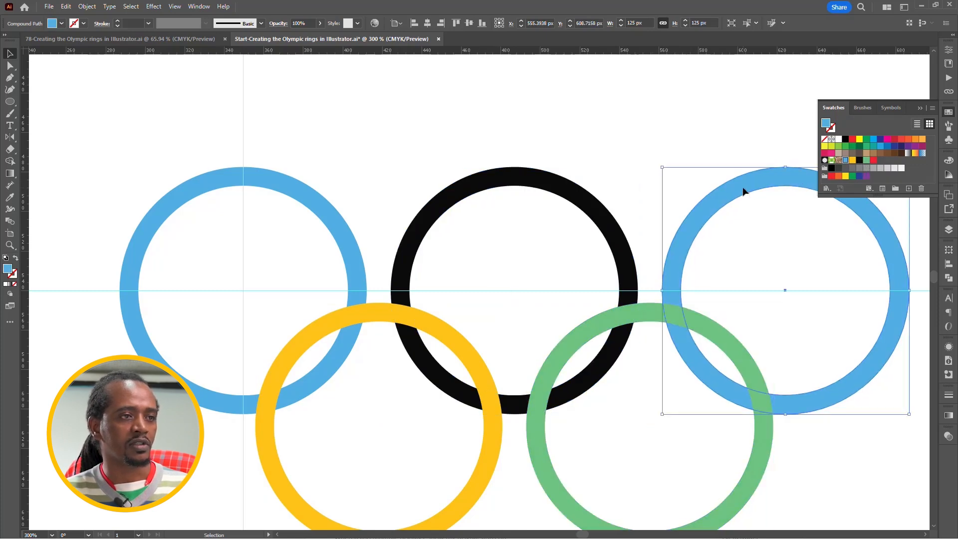
left_click(873, 160)
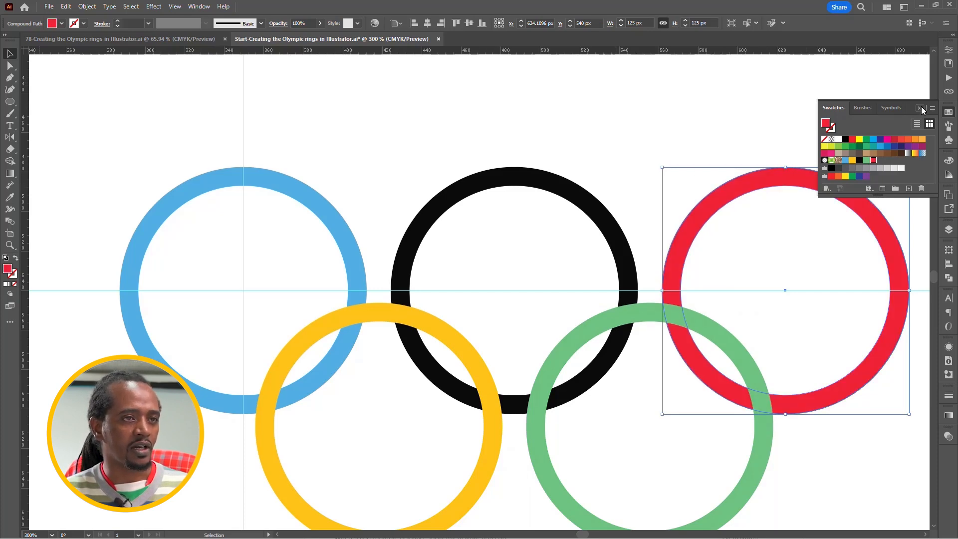
left_click(921, 108)
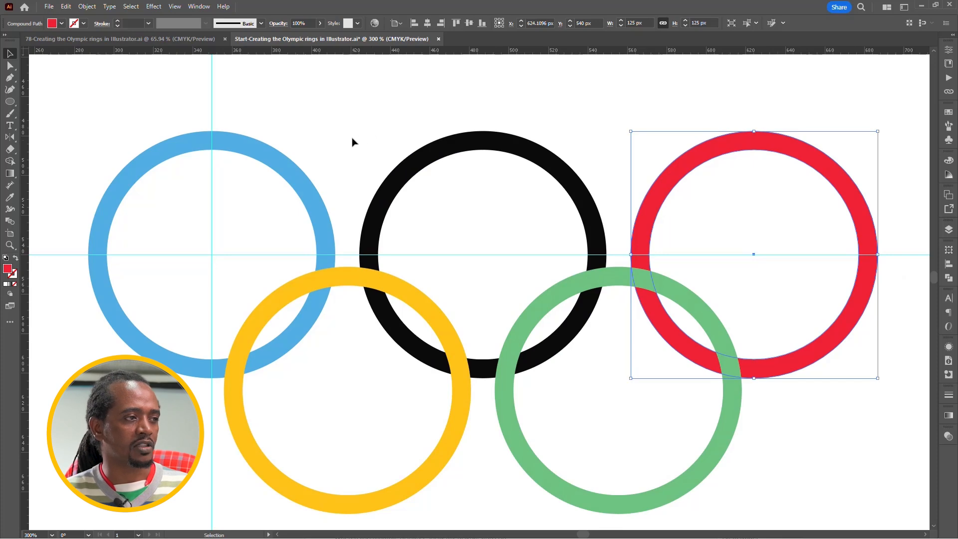
Send the yellow, black, green and red rings behind the blue ring, and the green and red rings behind the black one.
left_click_drag(339, 129, 839, 444)
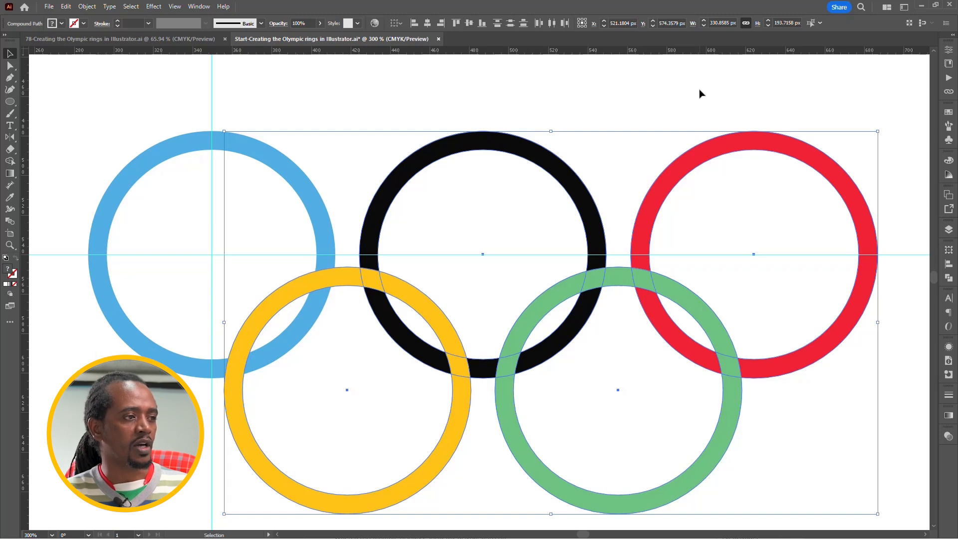
key("ctrl+shift+bracketleft")
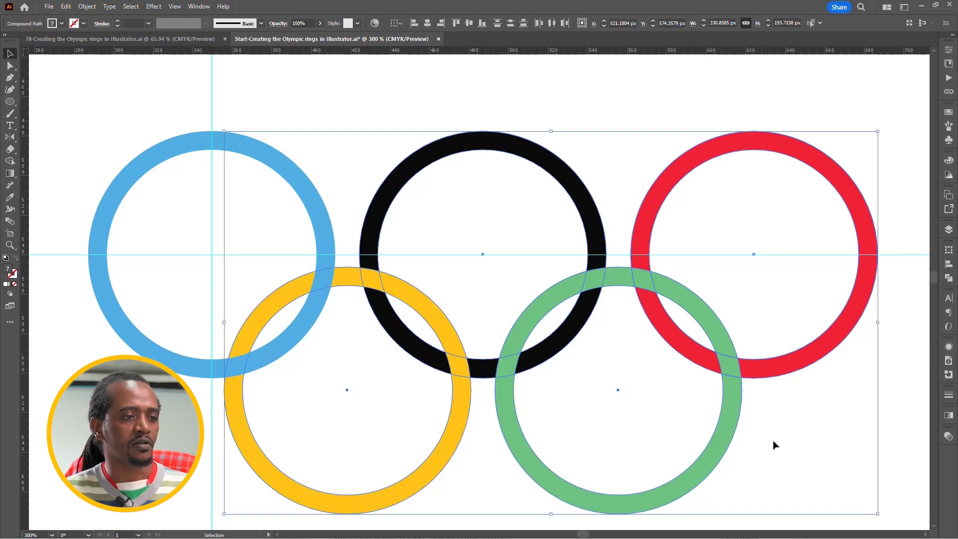
left_click_drag(780, 435, 652, 331)
key("ctrl")
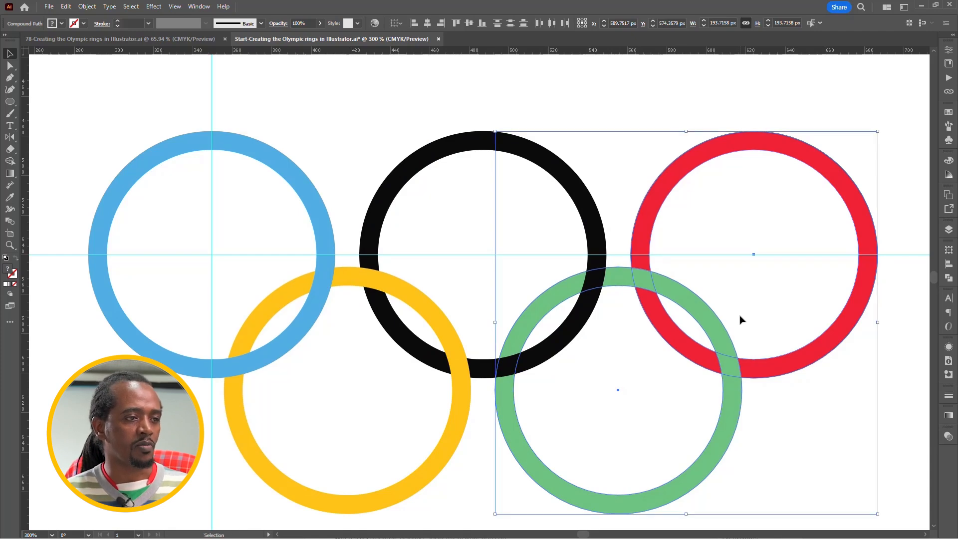
left_click(884, 383)
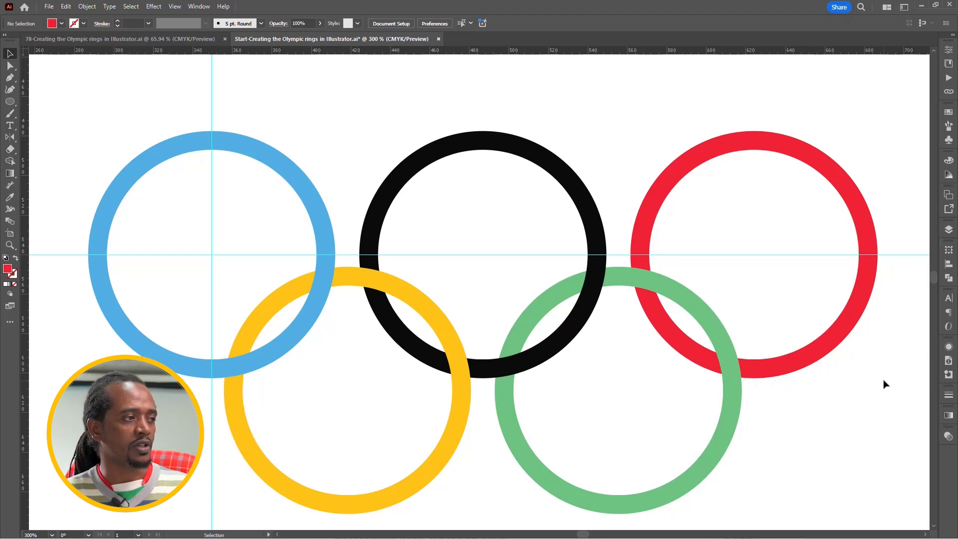
Select all five rings without the two guides and combine them with the Intertwine command.
key("ctrl+a")
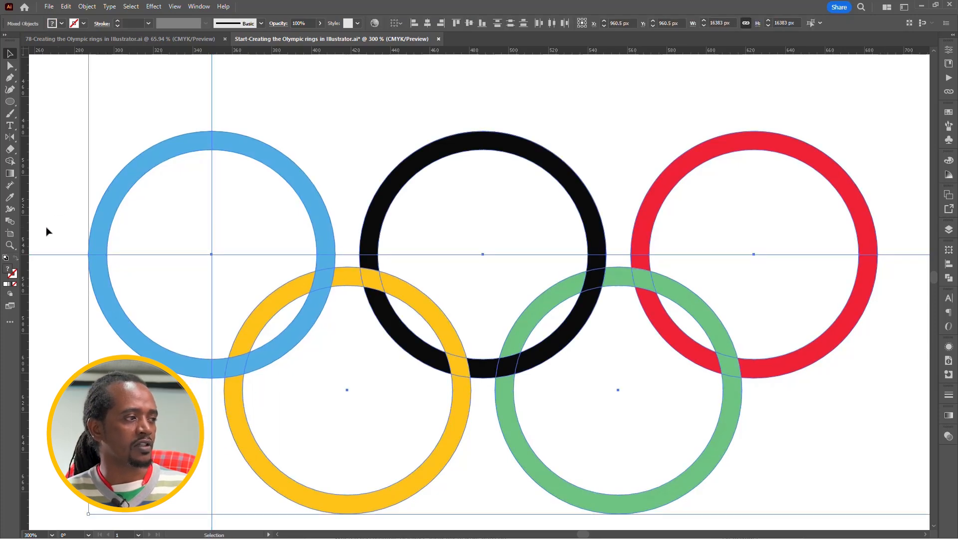
left_click_drag(43, 225, 56, 291)
left_click_drag(161, 95, 370, 98)
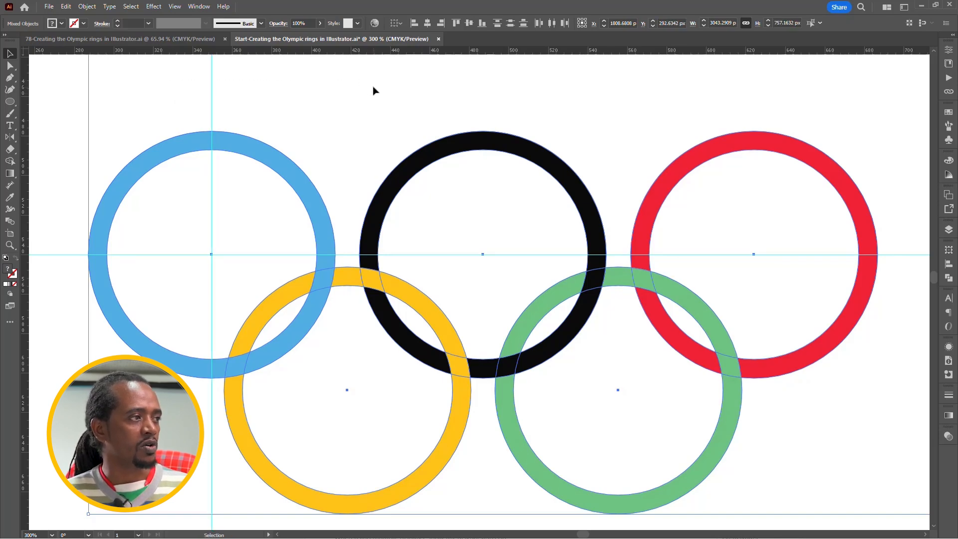
left_click(87, 7)
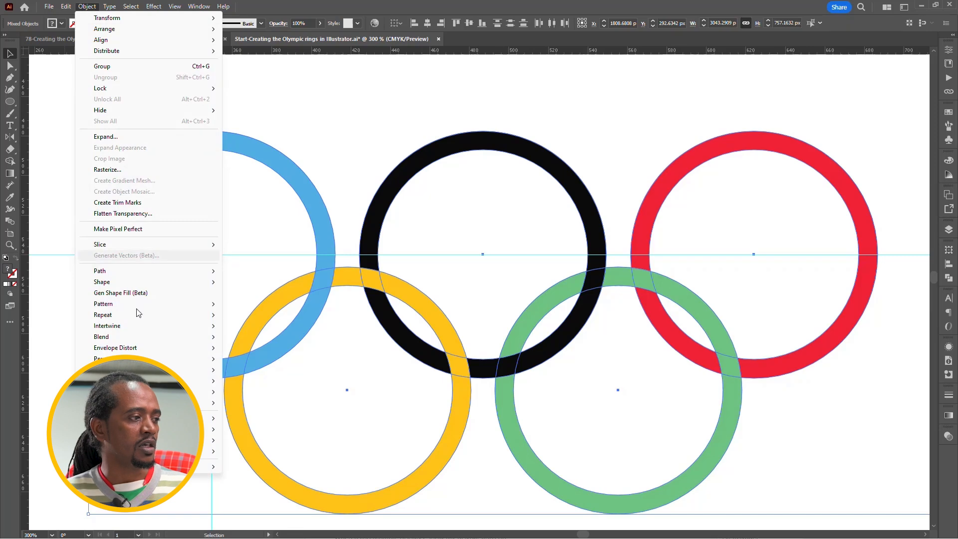
mouse_move(142, 327)
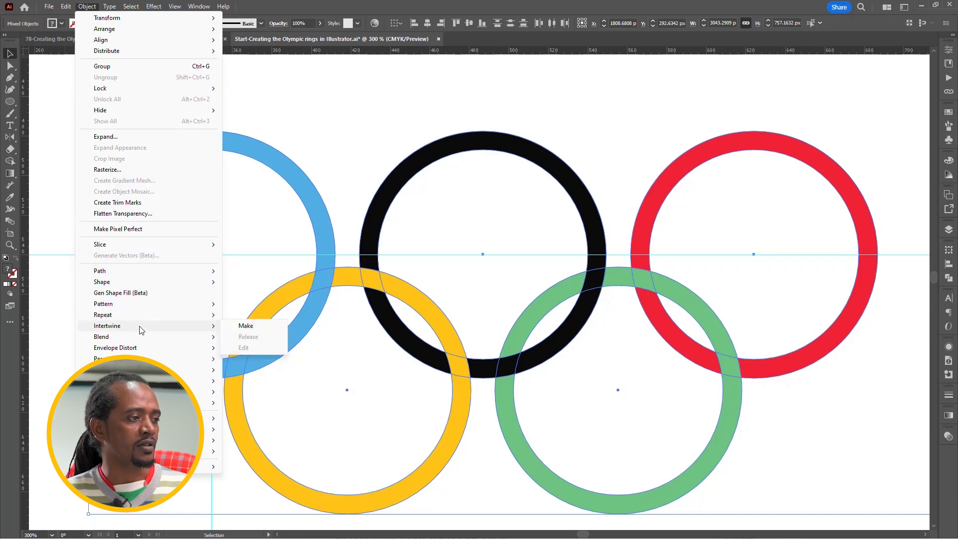
left_click(256, 330)
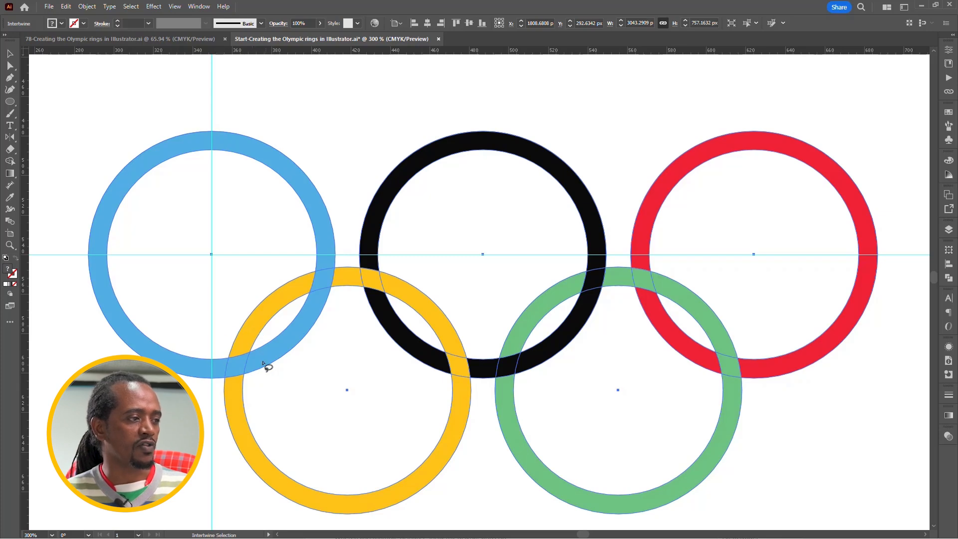
Swap the overlap at the four lower crossings: yellow over blue, black over yellow, green over black and red over green.
mouse_move(220, 389)
left_mouse_down()
mouse_move(261, 354)
mouse_move(220, 389)
left_mouse_up()
mouse_move(468, 356)
left_mouse_down()
mouse_move(426, 394)
mouse_move(475, 353)
mouse_move(467, 357)
left_mouse_up()
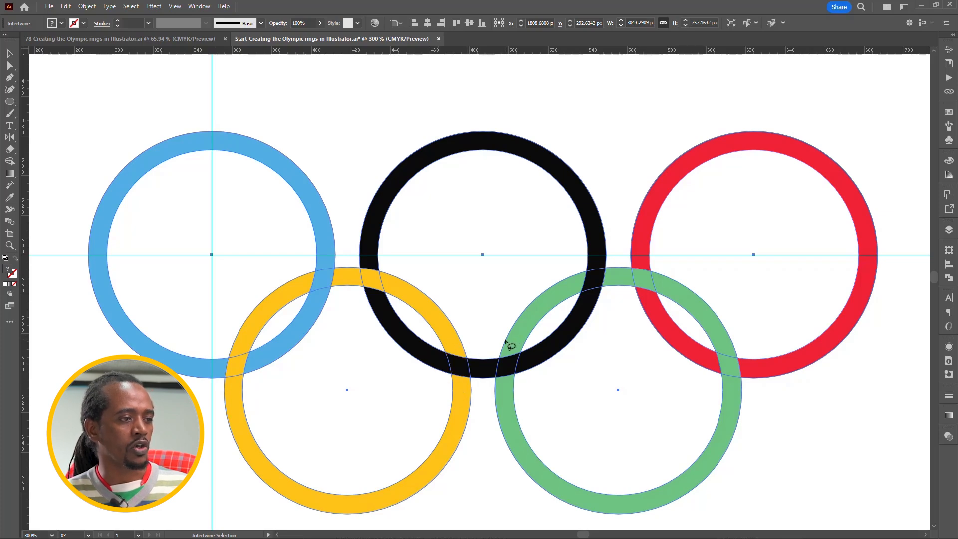
mouse_move(523, 383)
left_mouse_down()
mouse_move(496, 346)
mouse_move(525, 383)
left_mouse_up()
mouse_move(746, 343)
left_mouse_down()
mouse_move(749, 362)
mouse_move(702, 372)
mouse_move(748, 347)
left_mouse_up()
key("v")
left_click(858, 392)
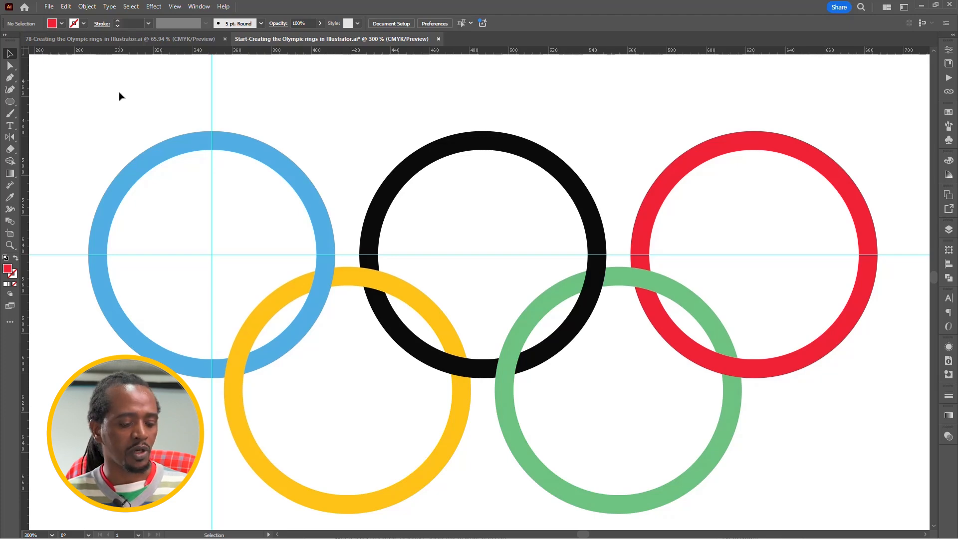
Move only the red ring within the intertwined artwork to about X 631 px, Y 557 px, and nudge it upward.
key("a")
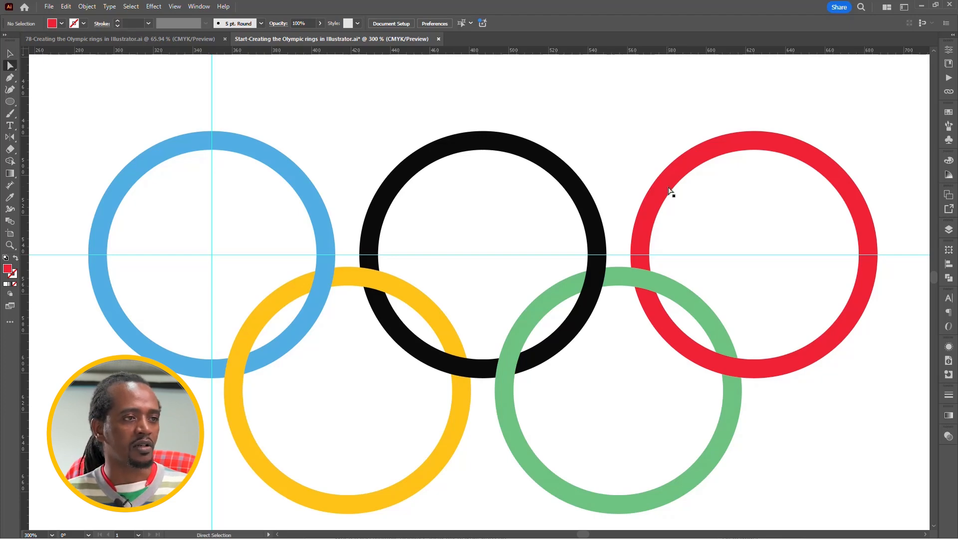
left_click_drag(694, 99, 757, 188)
left_click_drag(818, 168, 831, 202)
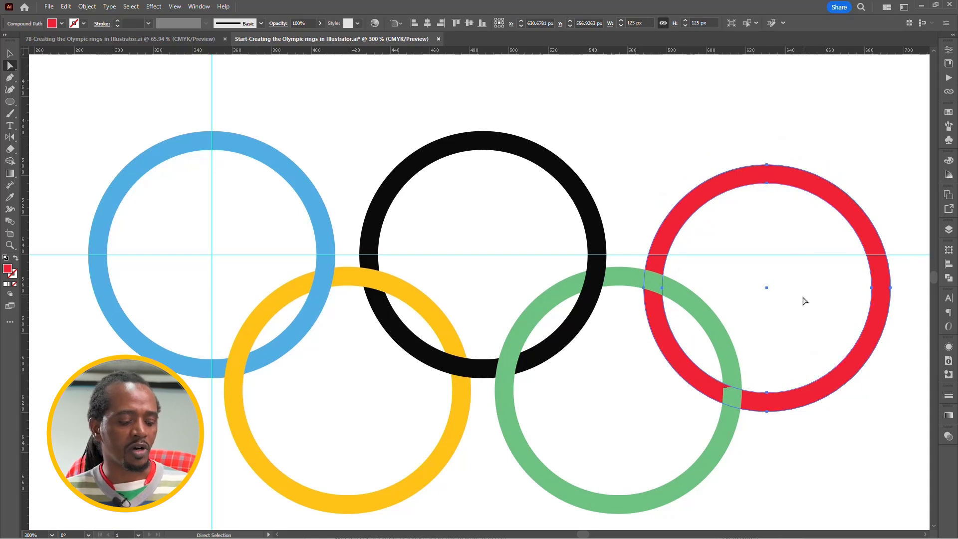
key("ctrl")
key("ctrl")
key("shift+Up")
key("shift+Up")
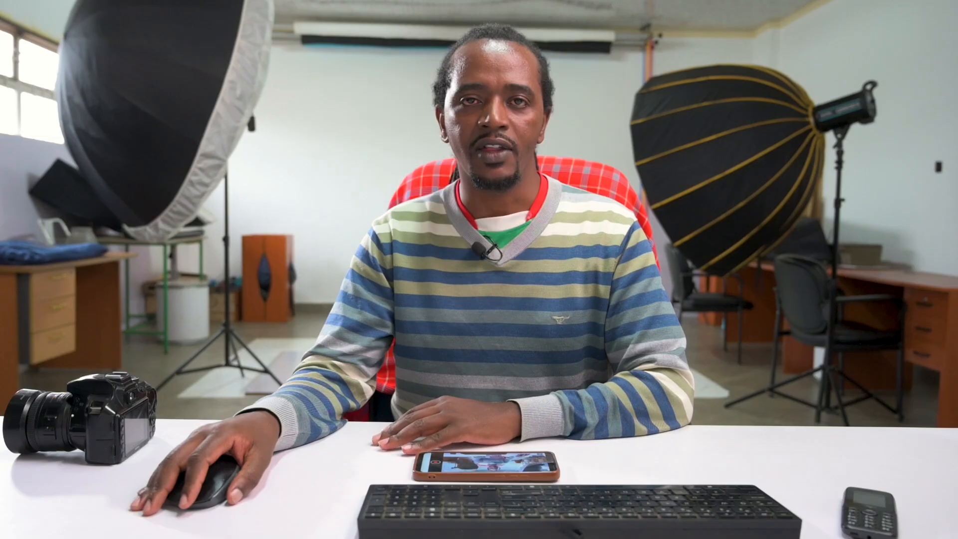